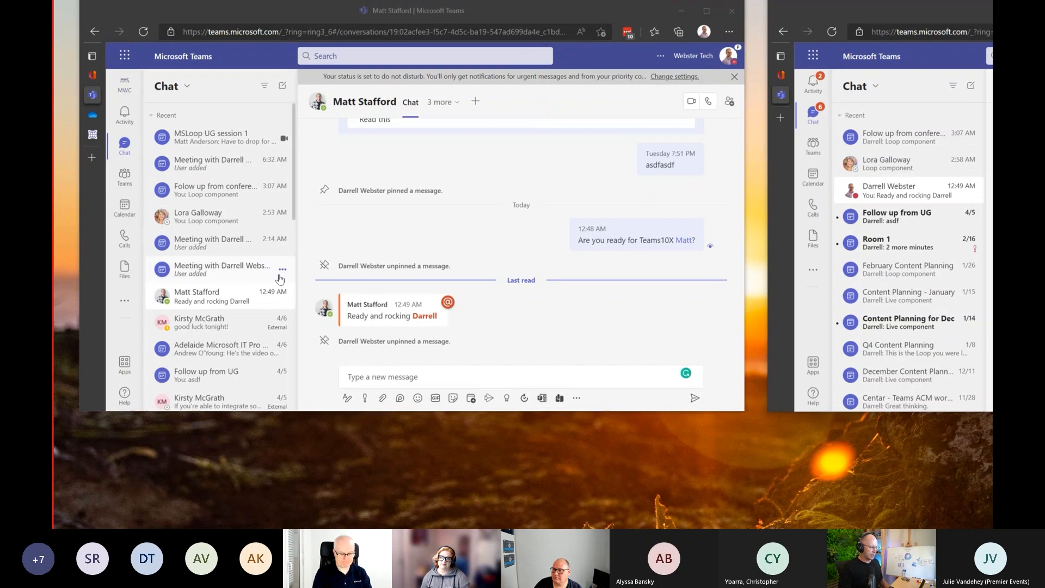
Try to insert a Loop component into a message draft containing "sfdgsdfg", and clear the draft text.
left_click(401, 399)
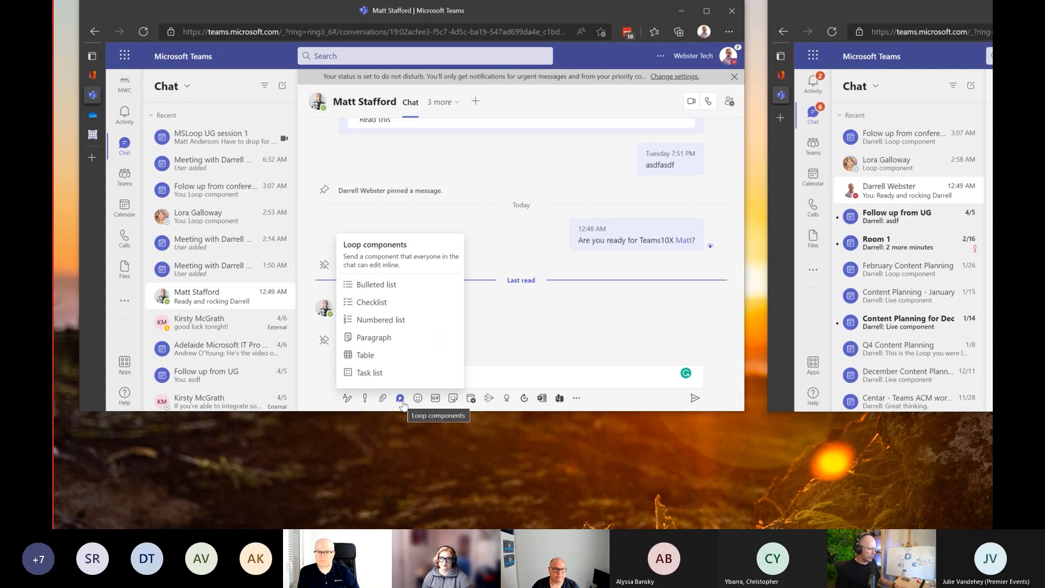
left_click(486, 371)
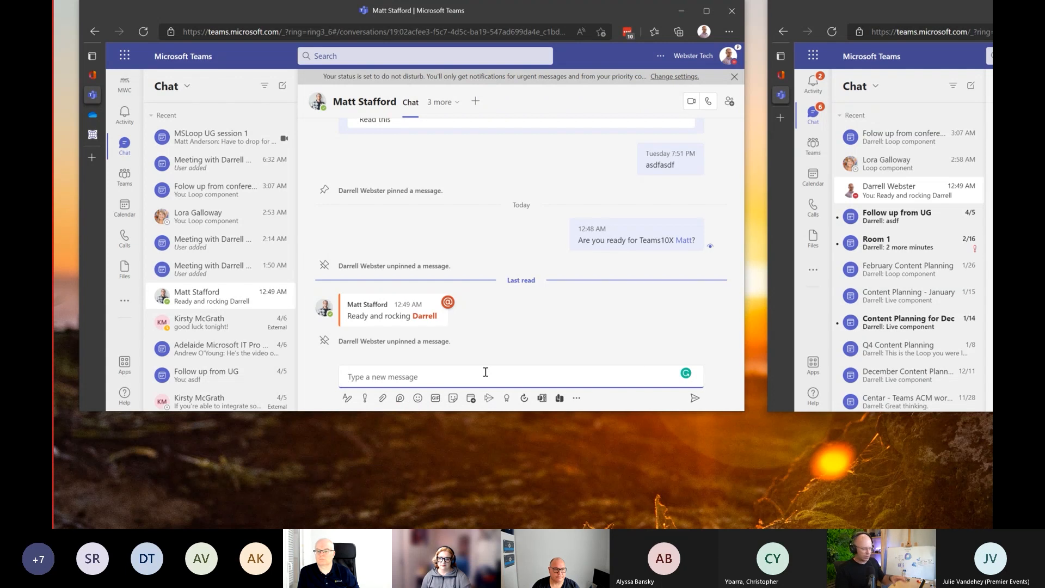
type("sfdgsdfg")
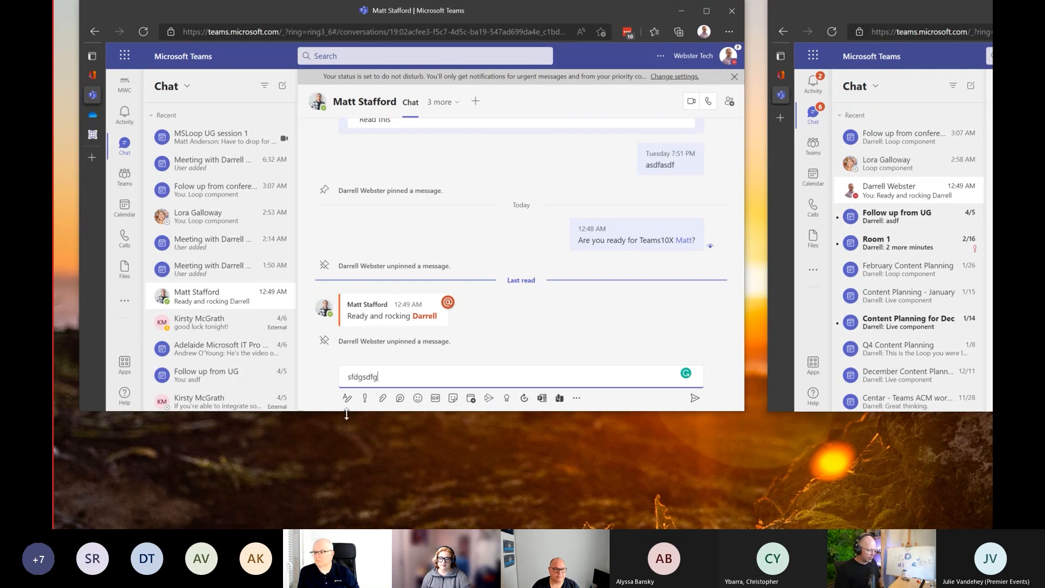
left_click(400, 402)
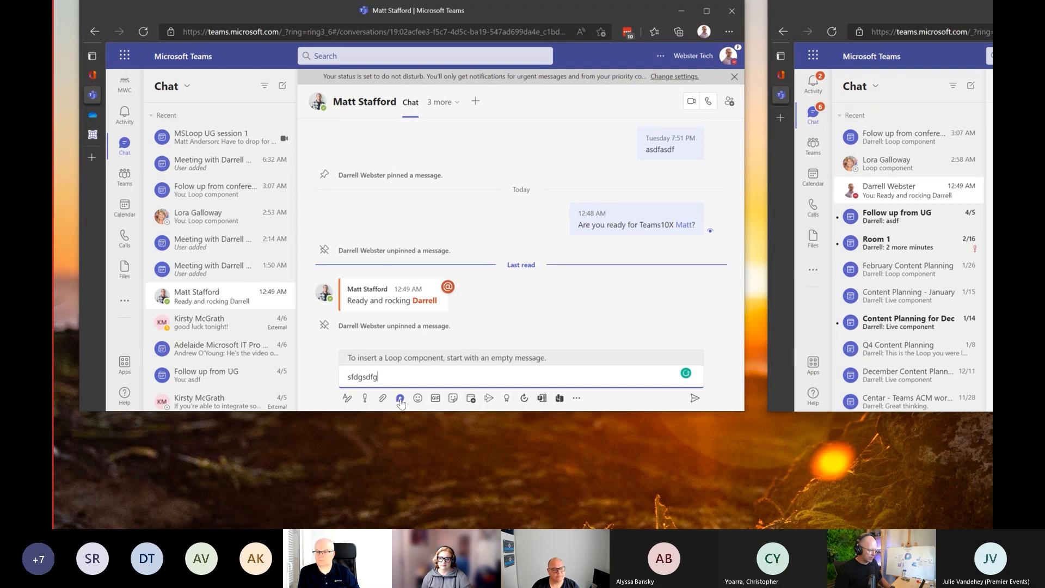
left_click_drag(384, 377, 325, 381)
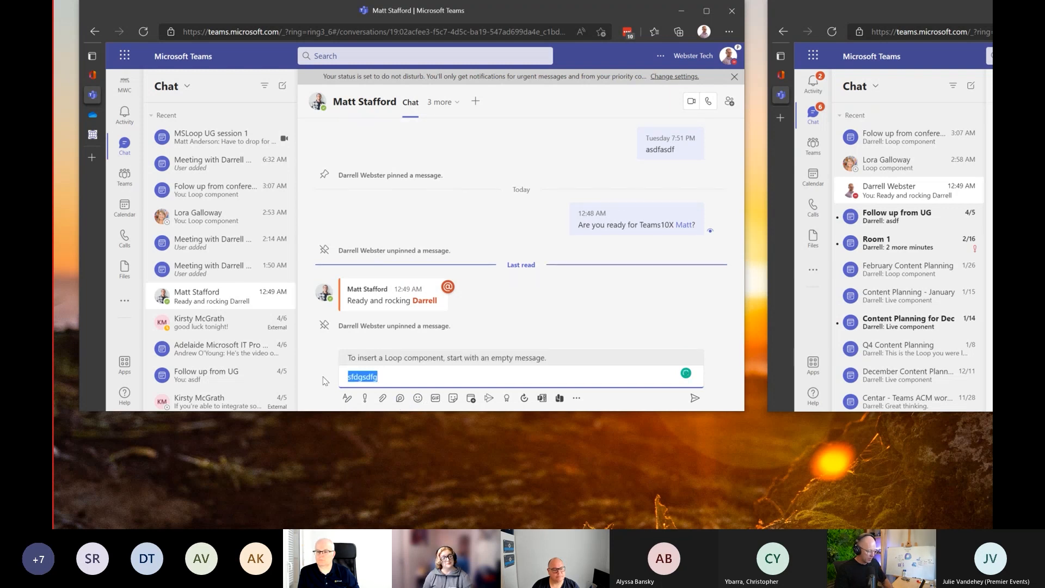
key("BackSpace")
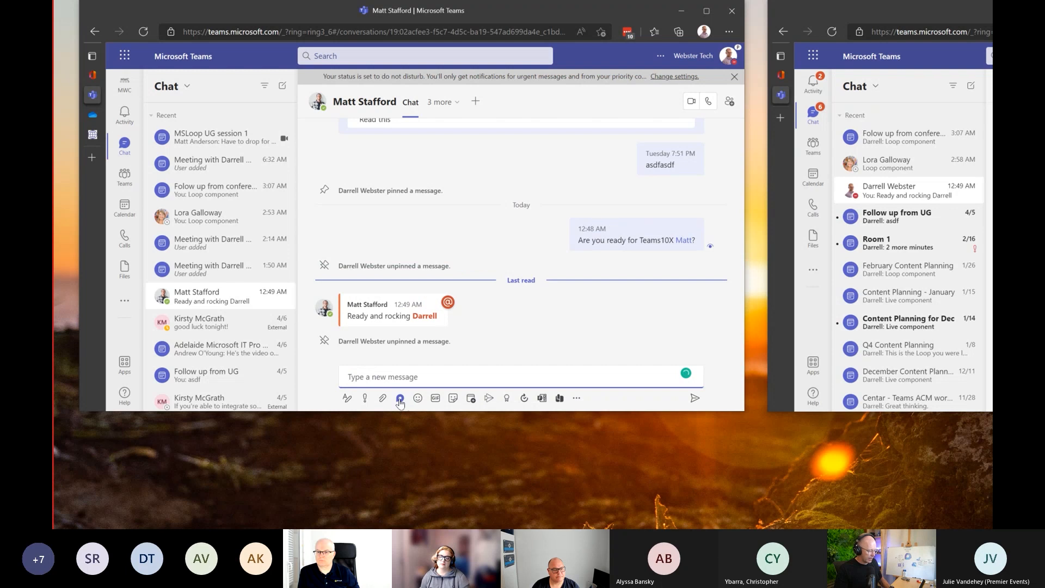
Insert a Loop paragraph component in the chat, titled "1 on 1 meetings" followed by both participants' first names.
left_click(400, 399)
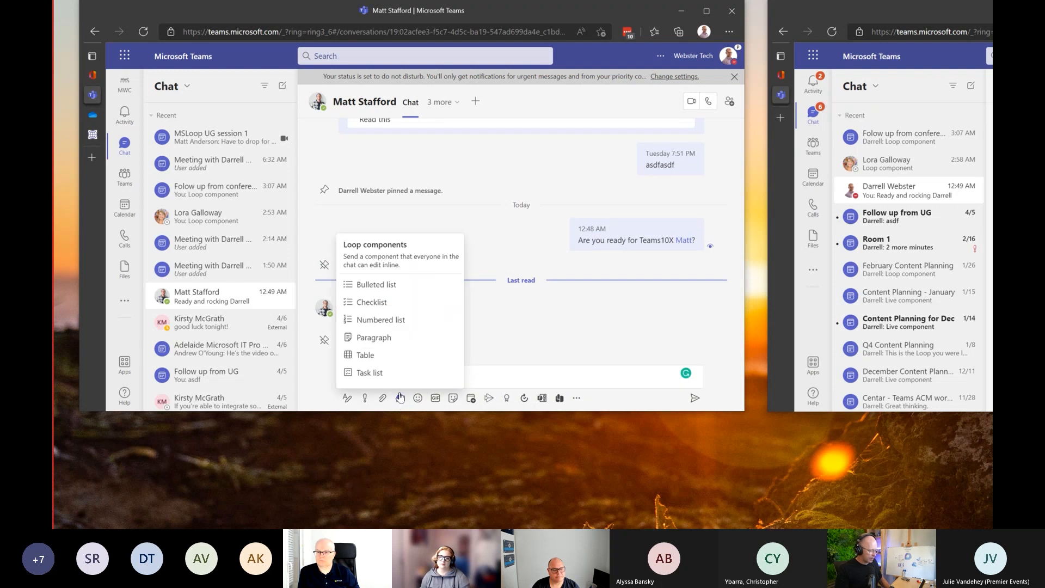
left_click(385, 338)
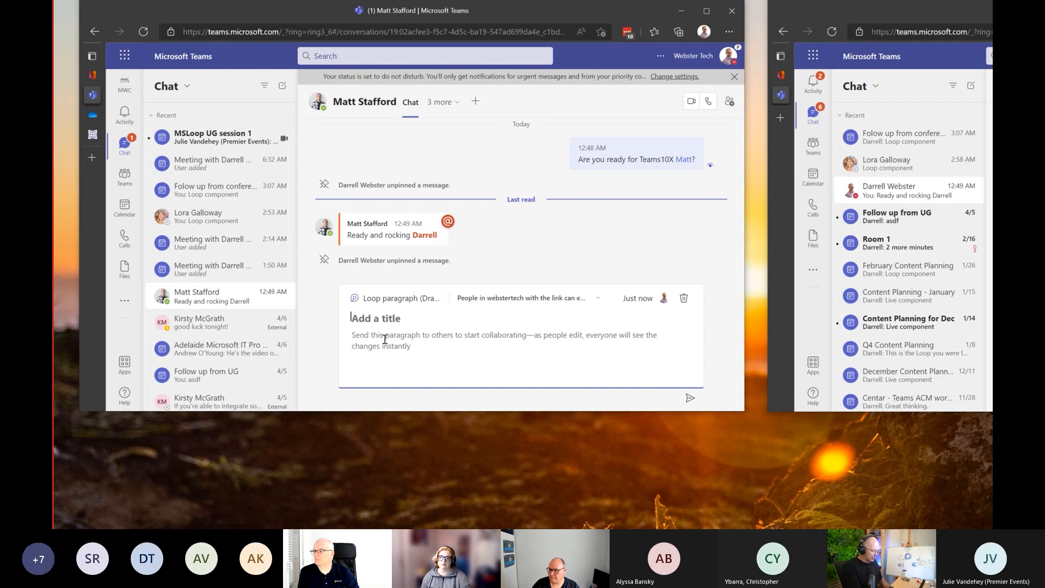
type("1")
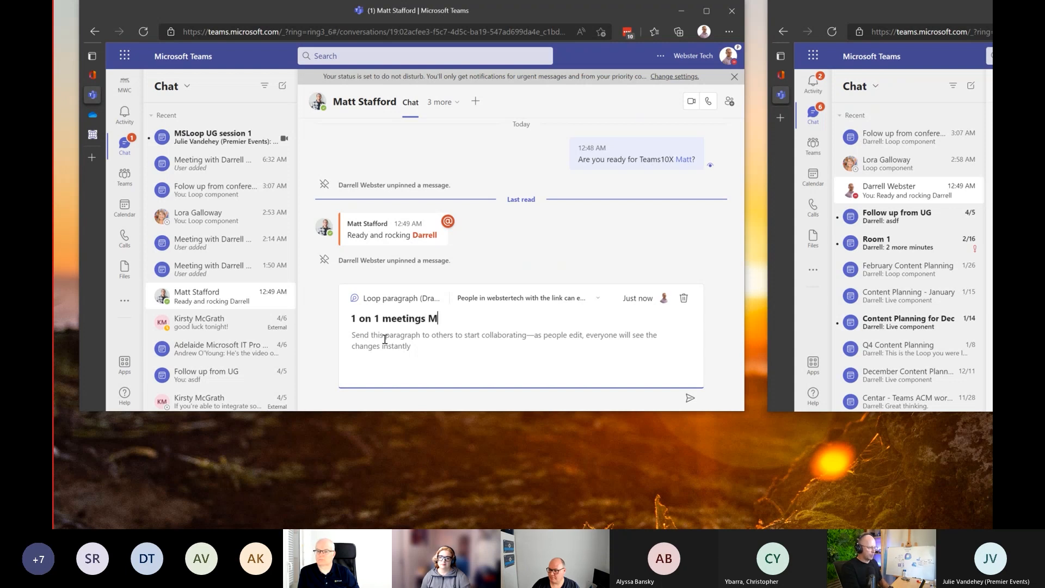
type("on 1 meetings Matt and Darrell")
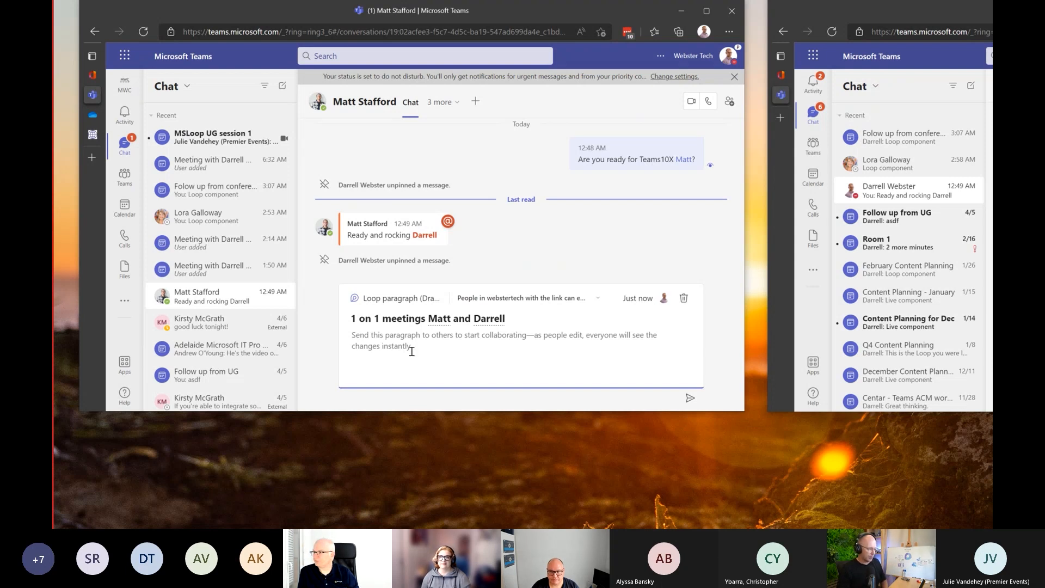
Restrict the Loop paragraph's link to people currently in this chat, with editing allowed.
left_click(521, 299)
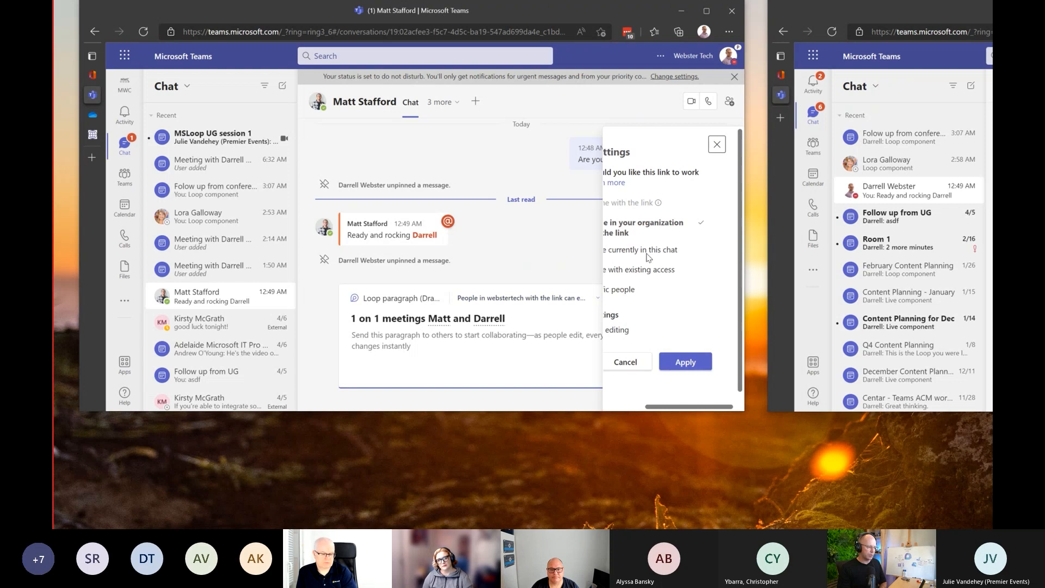
left_click(567, 298)
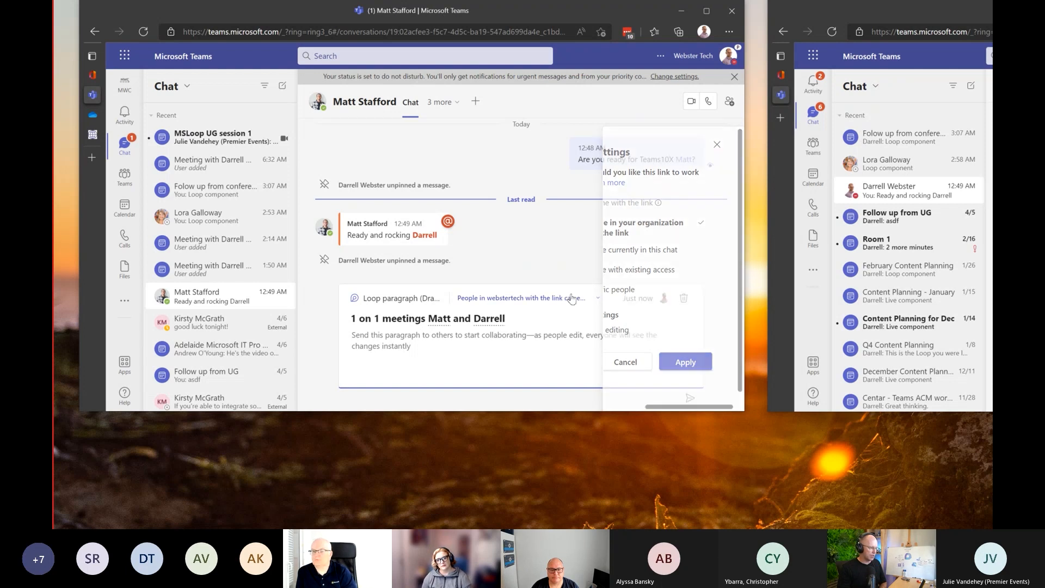
left_click(568, 300)
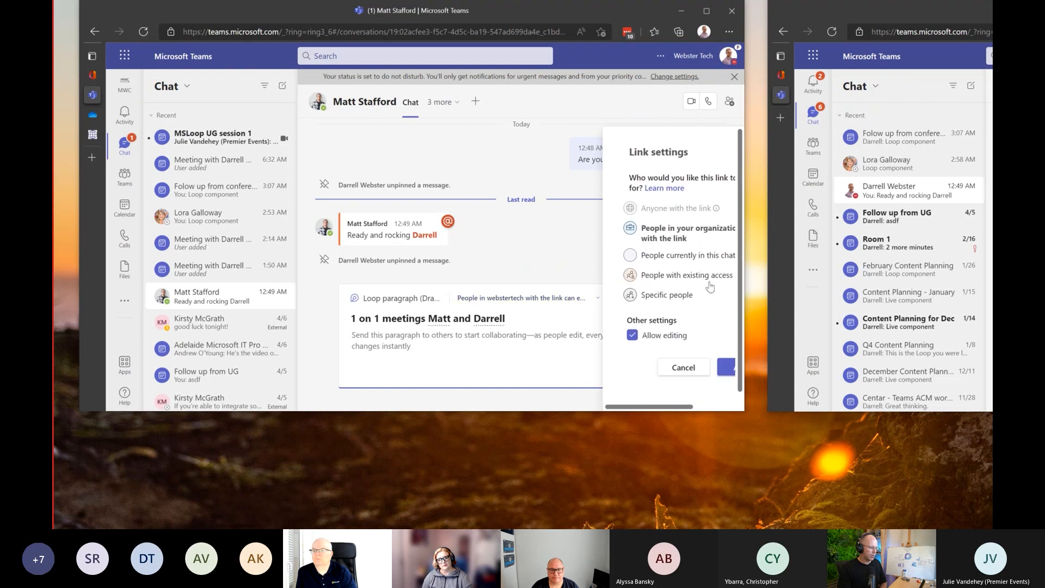
left_click_drag(687, 409, 699, 408)
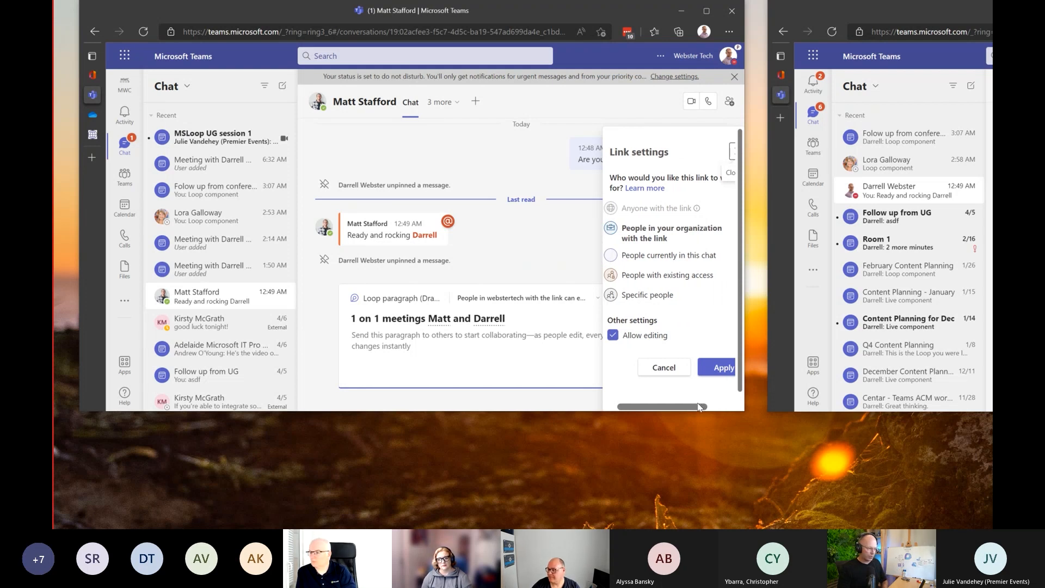
left_click(645, 259)
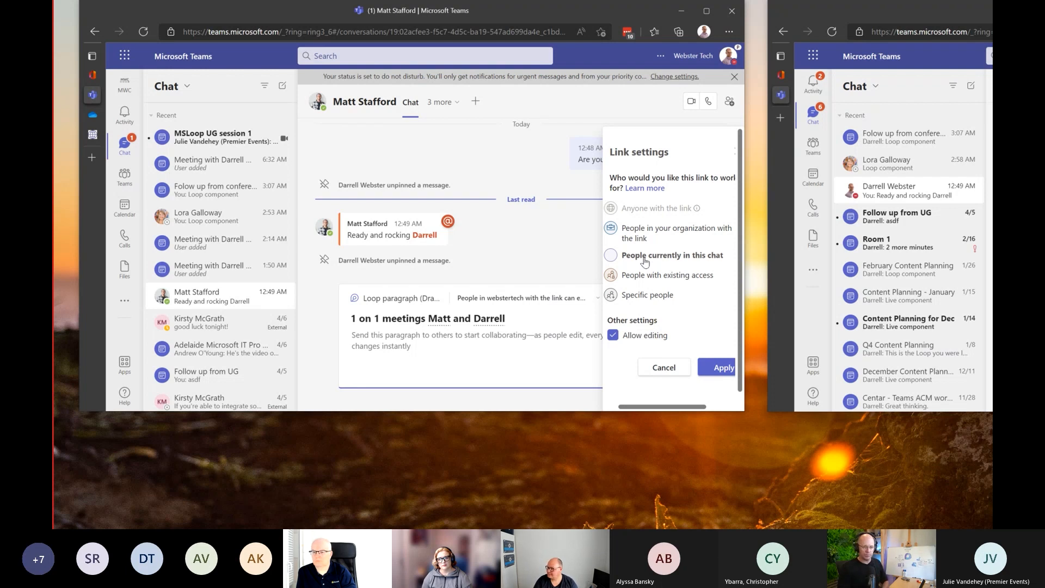
left_click(723, 368)
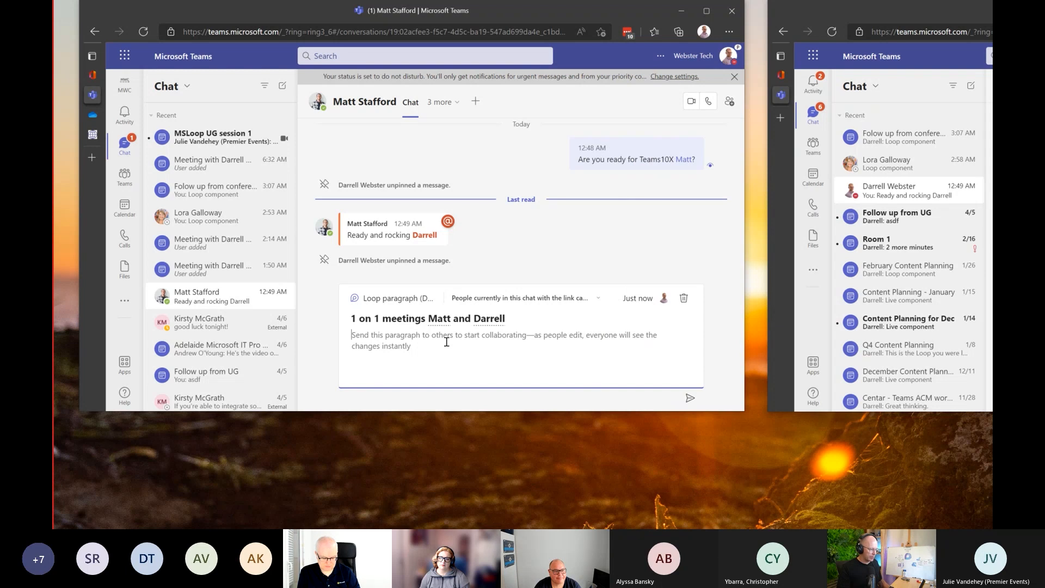
Send the Loop paragraph to the chat and pin its message.
left_click(691, 402)
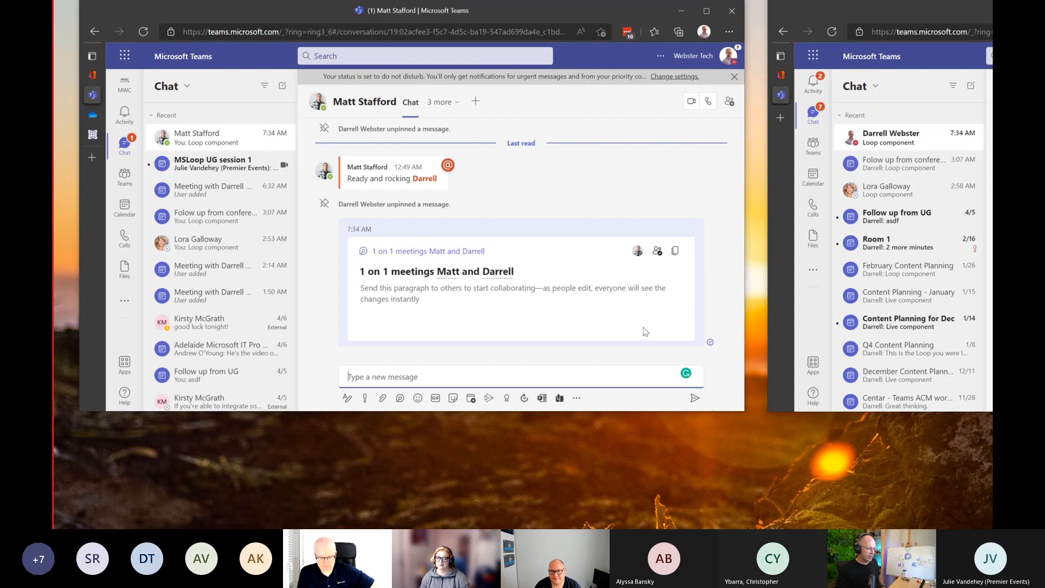
mouse_move(642, 258)
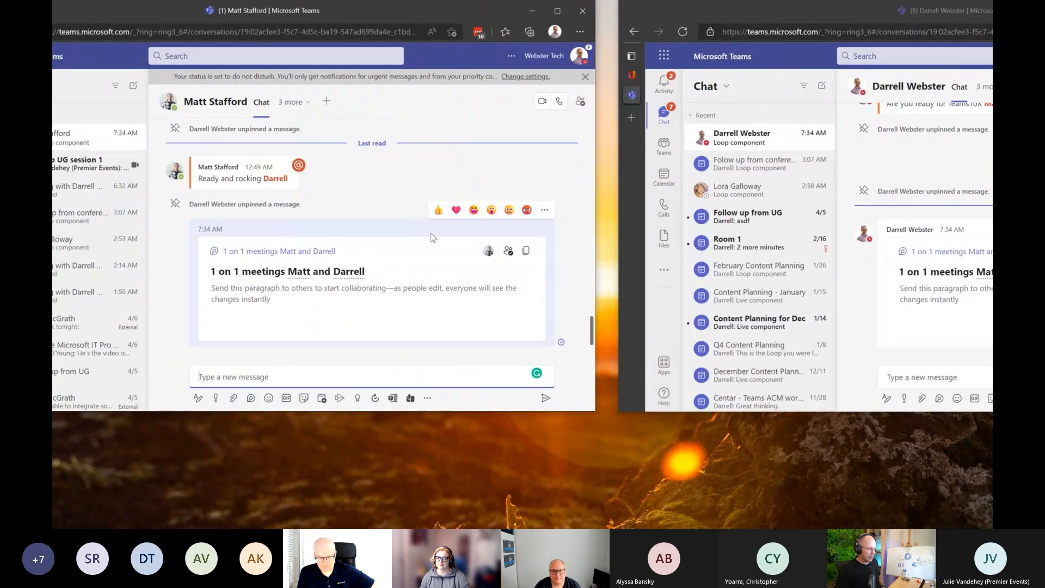
left_click(544, 212)
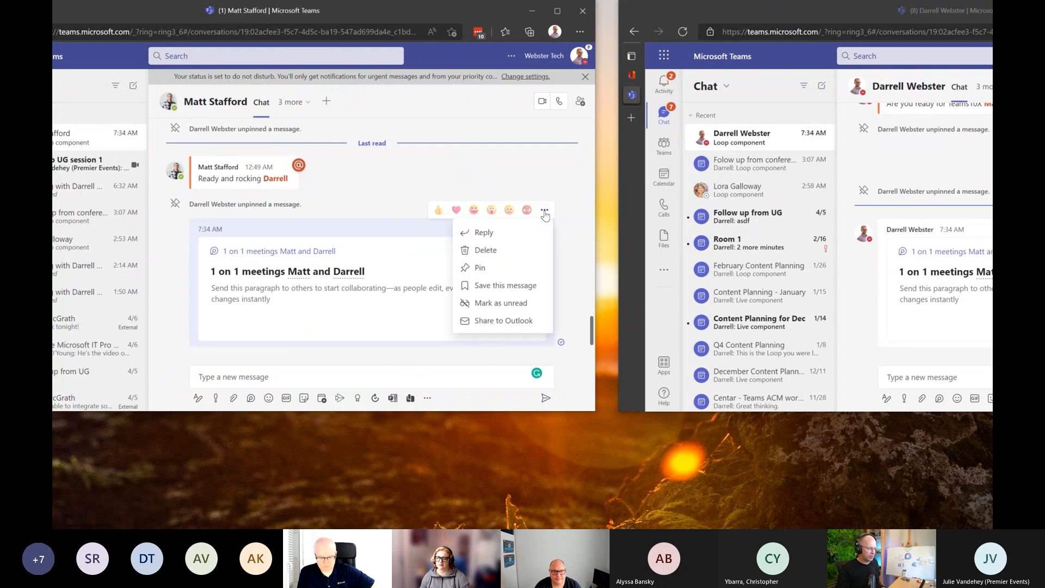
left_click(506, 268)
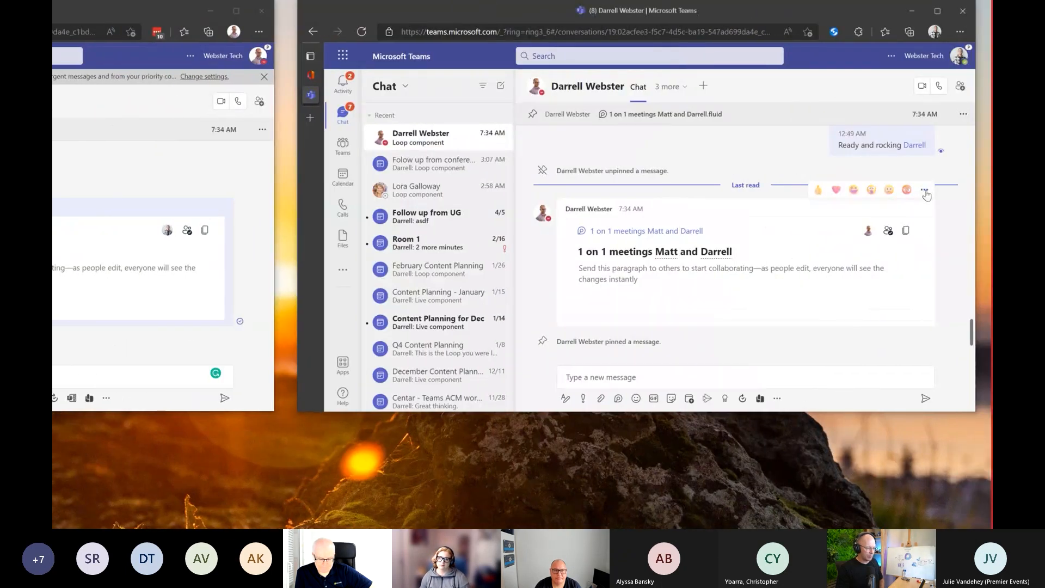
left_click(925, 190)
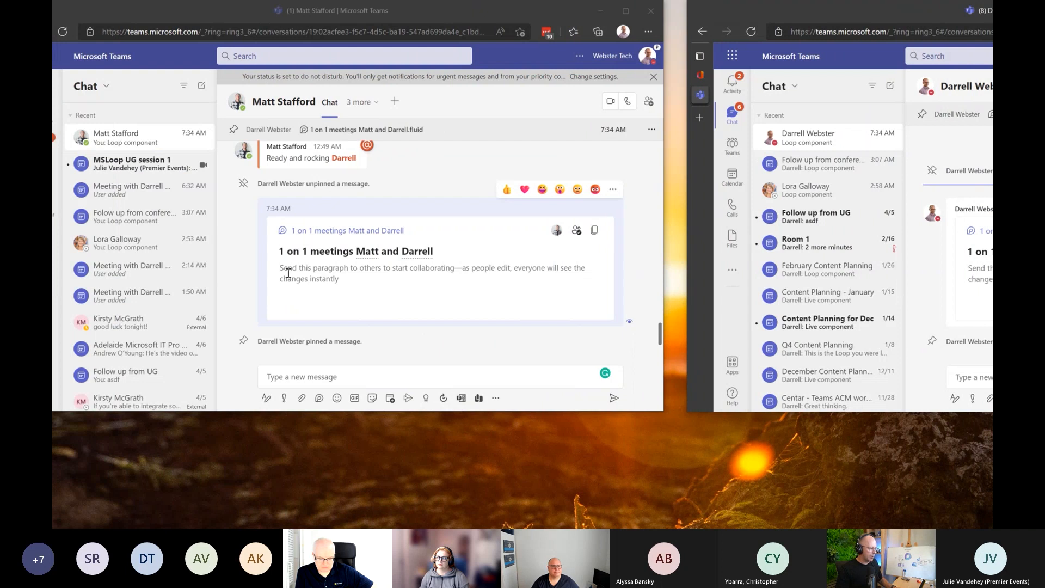
Add the line "Meeting notes" to the body of the sent Loop paragraph and format it as Heading 1.
left_click(277, 269)
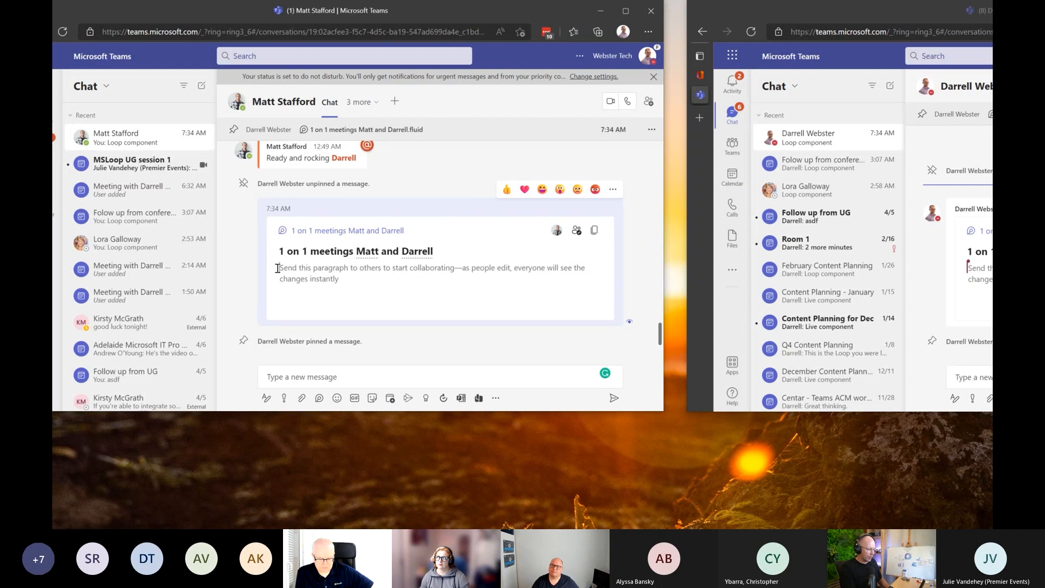
left_click(278, 268)
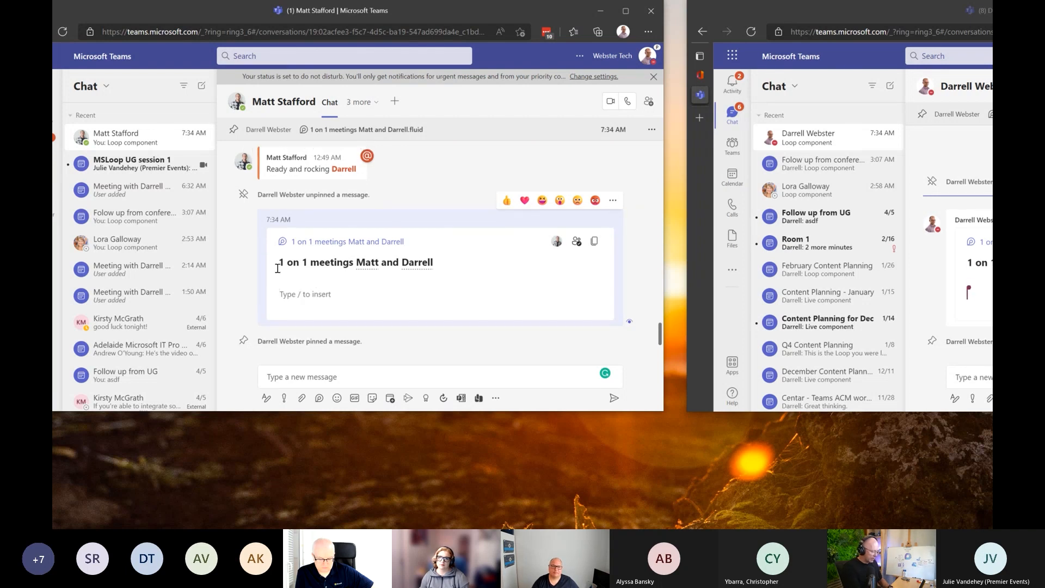
type("Meeting notes")
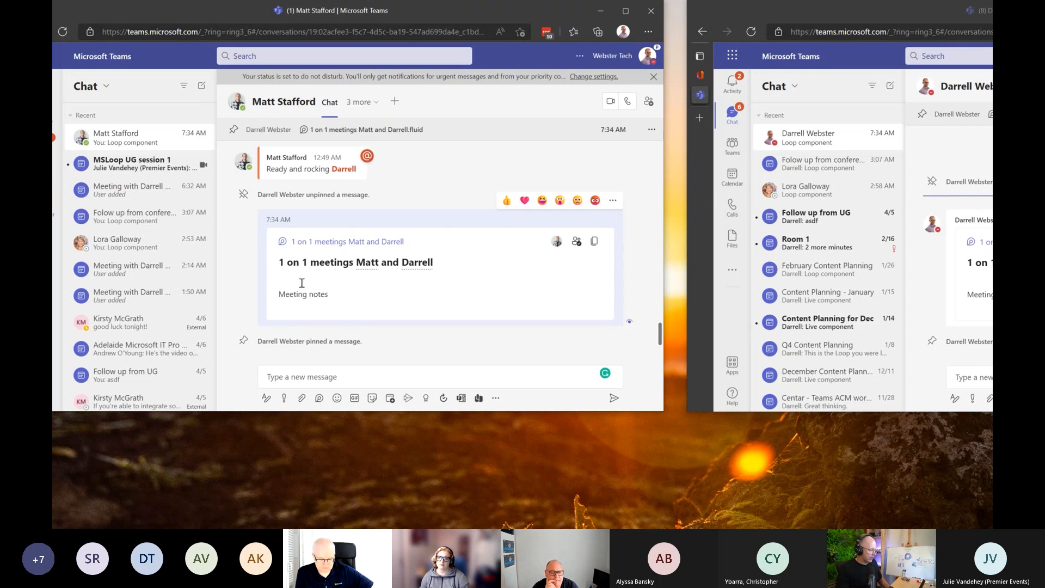
left_click_drag(330, 294, 282, 299)
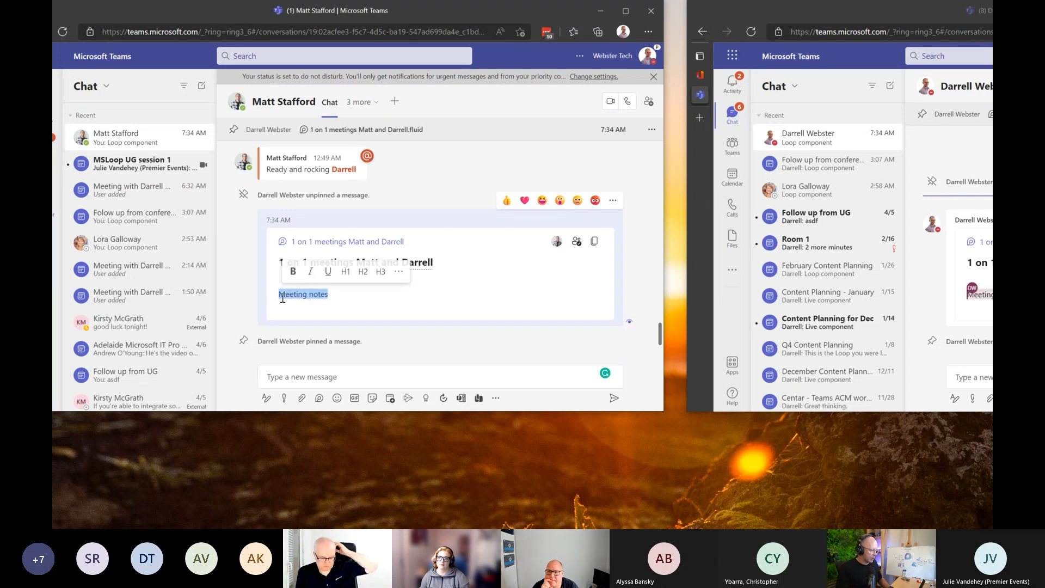
left_click(346, 272)
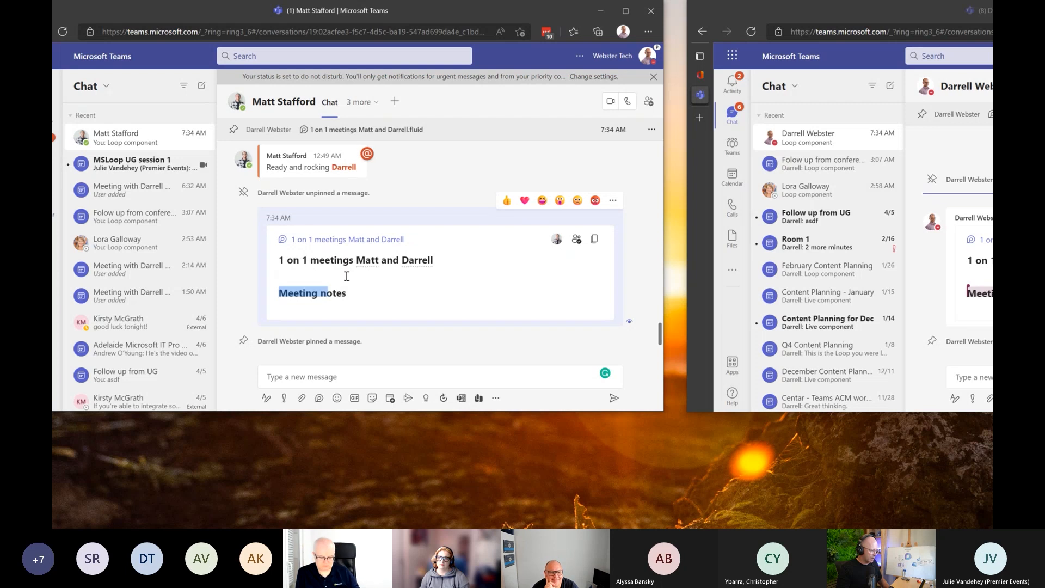
left_click(369, 294)
Insert a date element for 7 April 2022 below the "Meeting notes" heading, leaving blank lines between them.
key("Return")
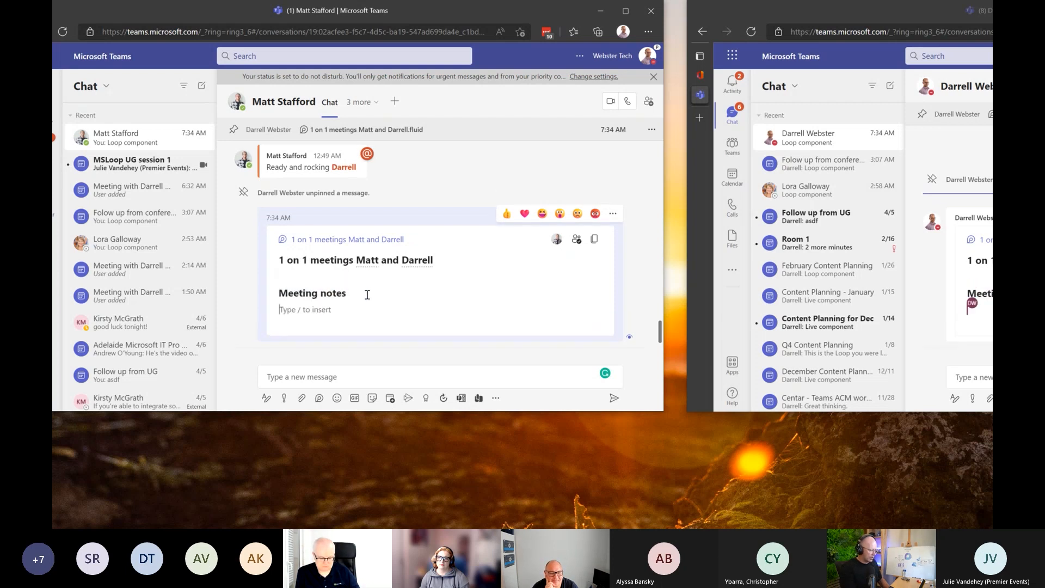
key("Return")
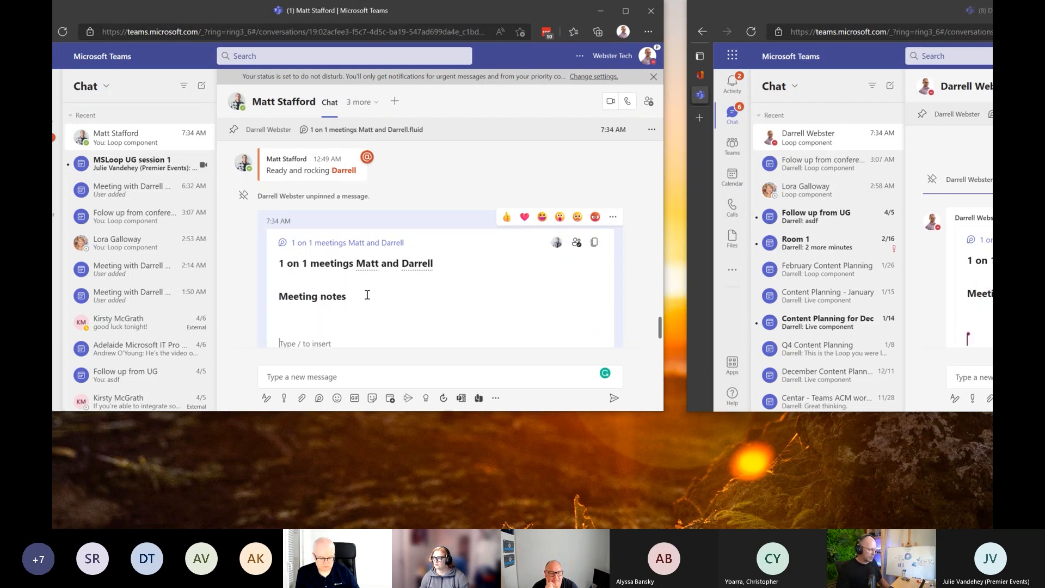
scroll(399, 313, "down", 1)
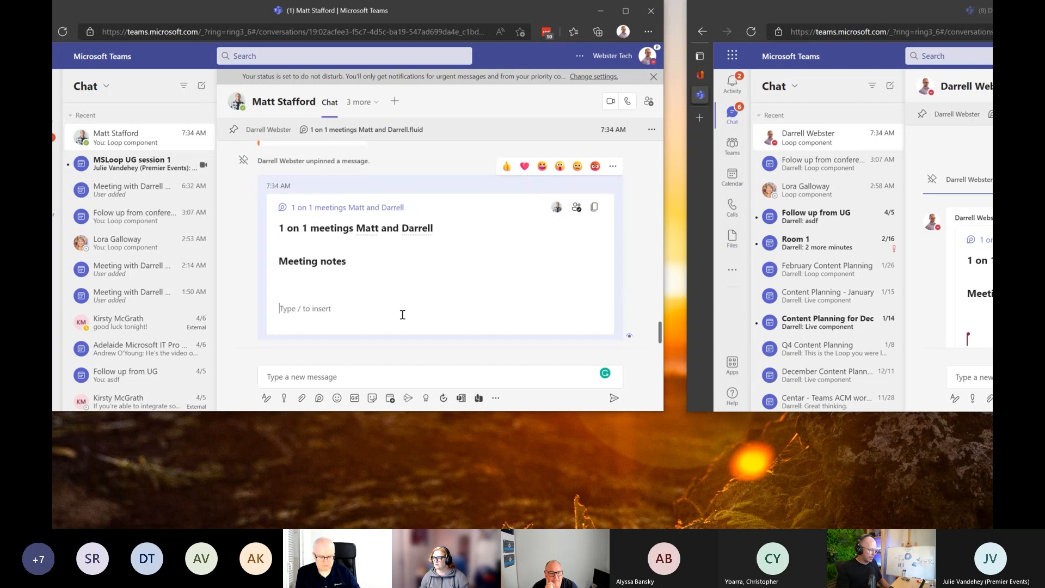
type("/")
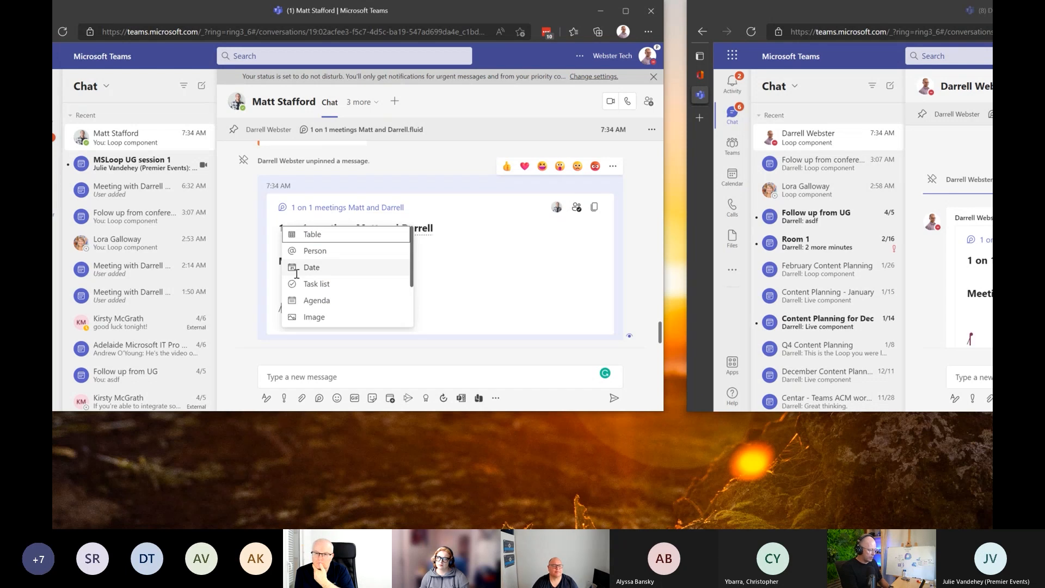
type("datre")
key("BackSpace")
key("BackSpace")
type("e")
left_click(313, 295)
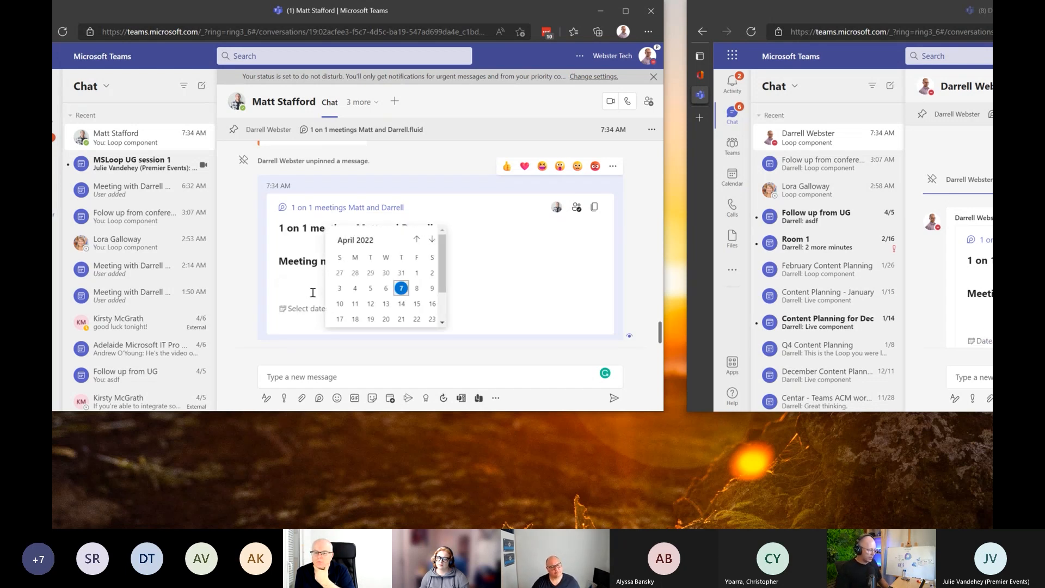
left_click(400, 289)
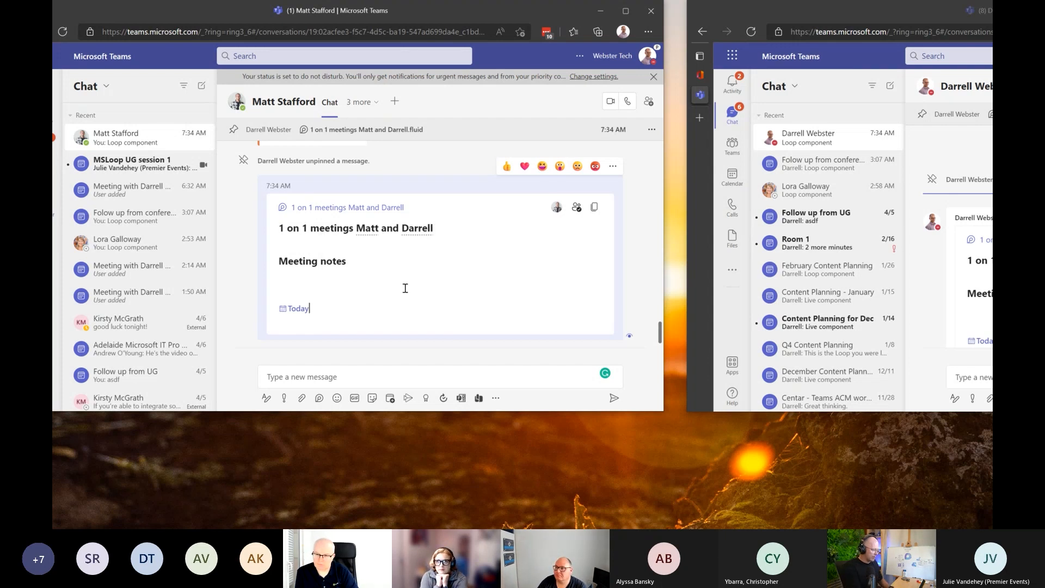
Start a bulleted list on a new line under the date in the Loop paragraph.
key("Return")
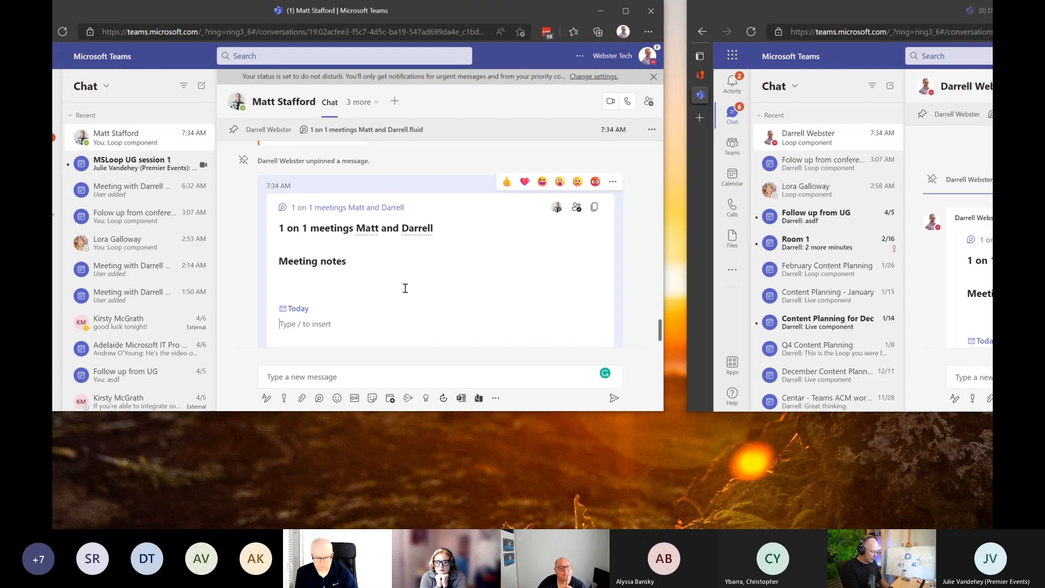
type("/bull")
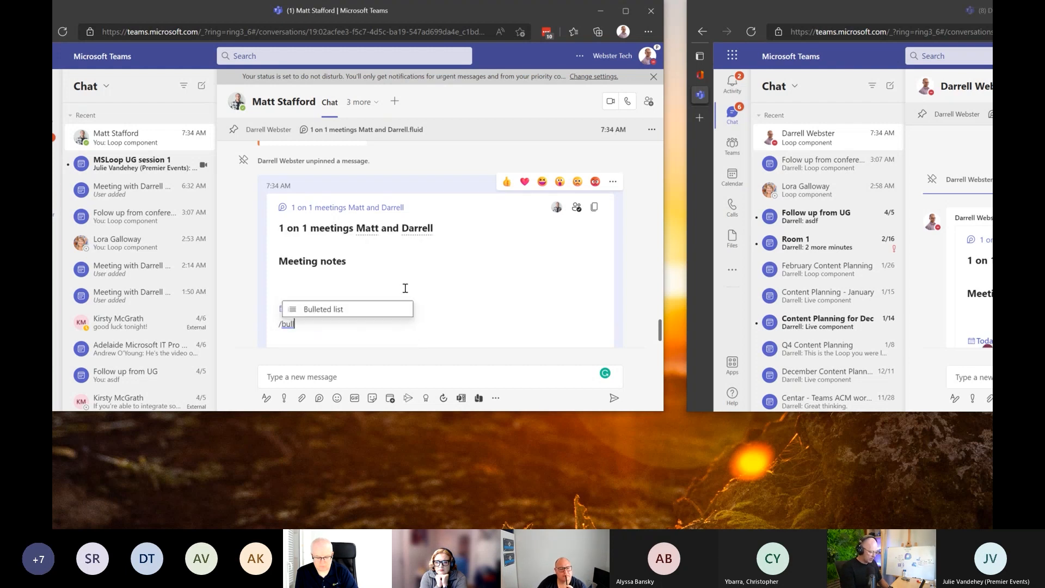
key("Return")
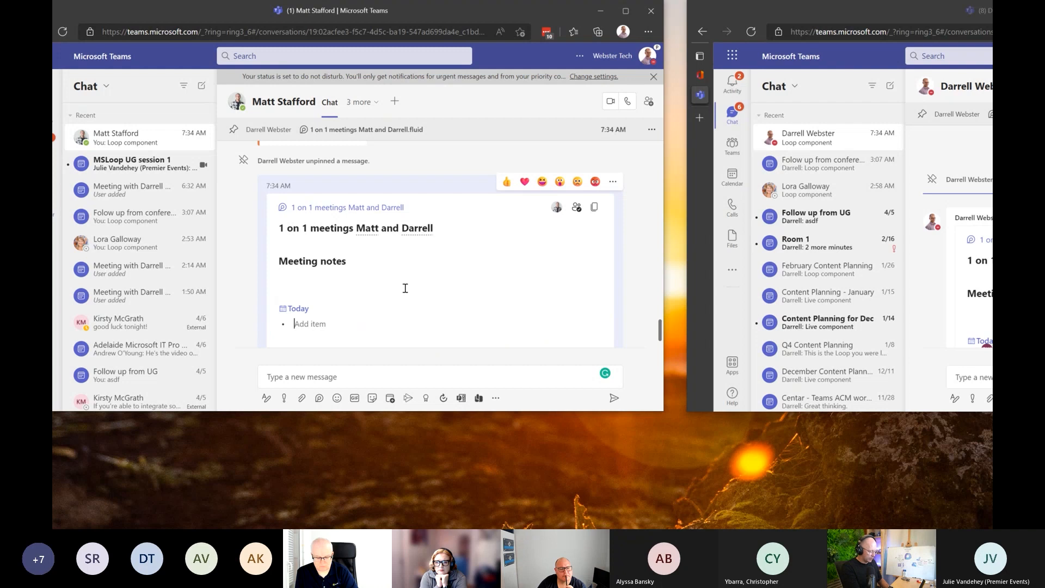
Enter "idea on1" and "Thinkg 2" as two bullet items below the date in the Loop paragraph.
type("ie")
type("ea on")
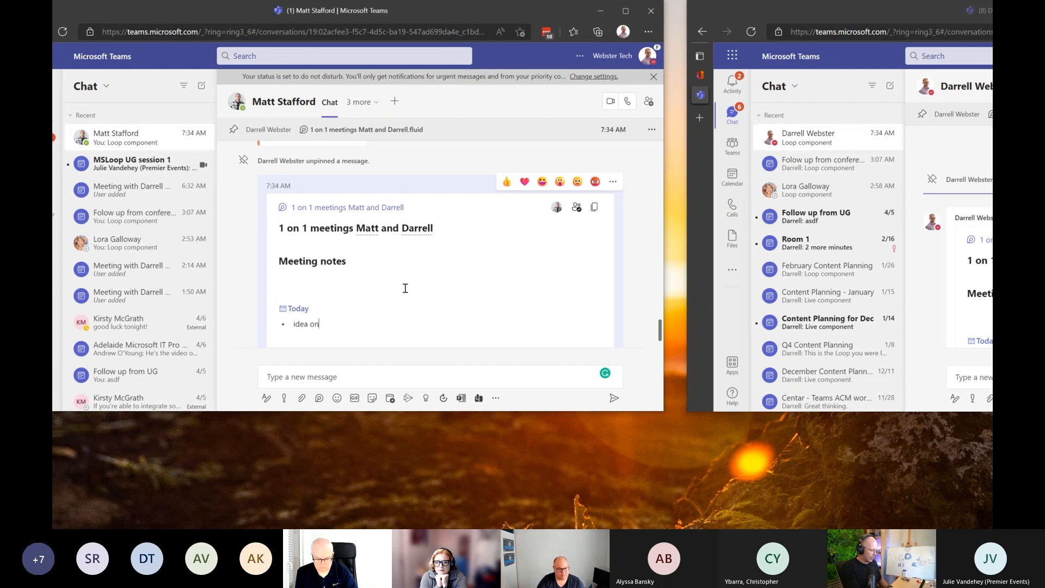
type("1")
key("Return")
type("Thinkg 2")
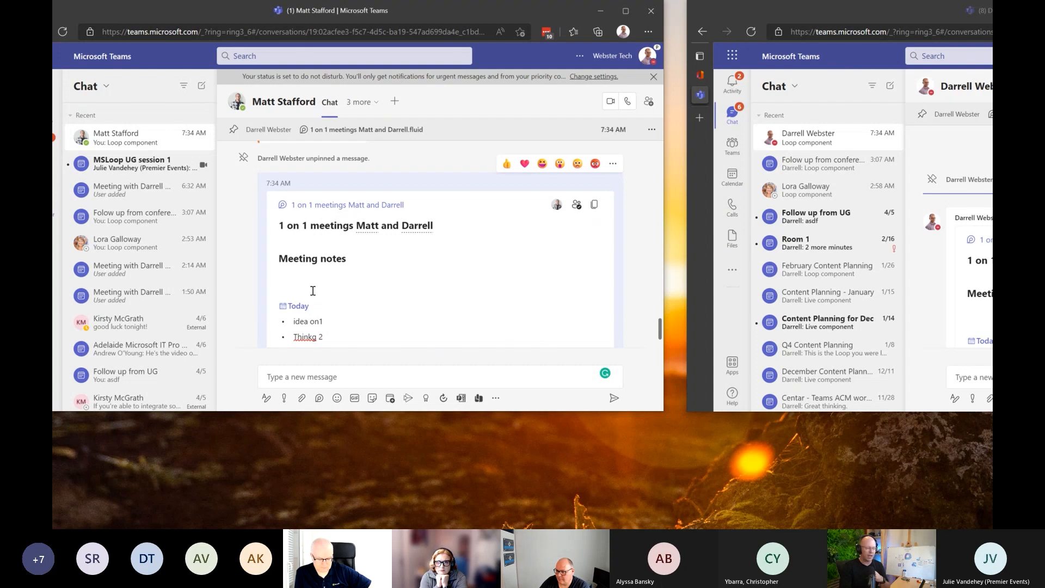
Insert a task list between the "Meeting notes" heading and the date, adding a blank line above the date.
left_click(302, 285)
key("Return")
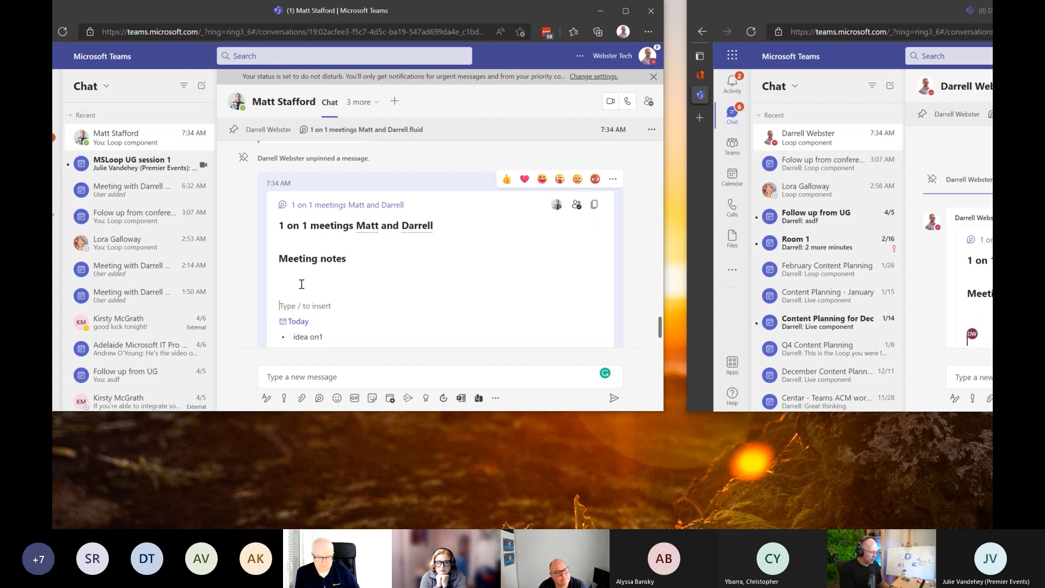
key("Up")
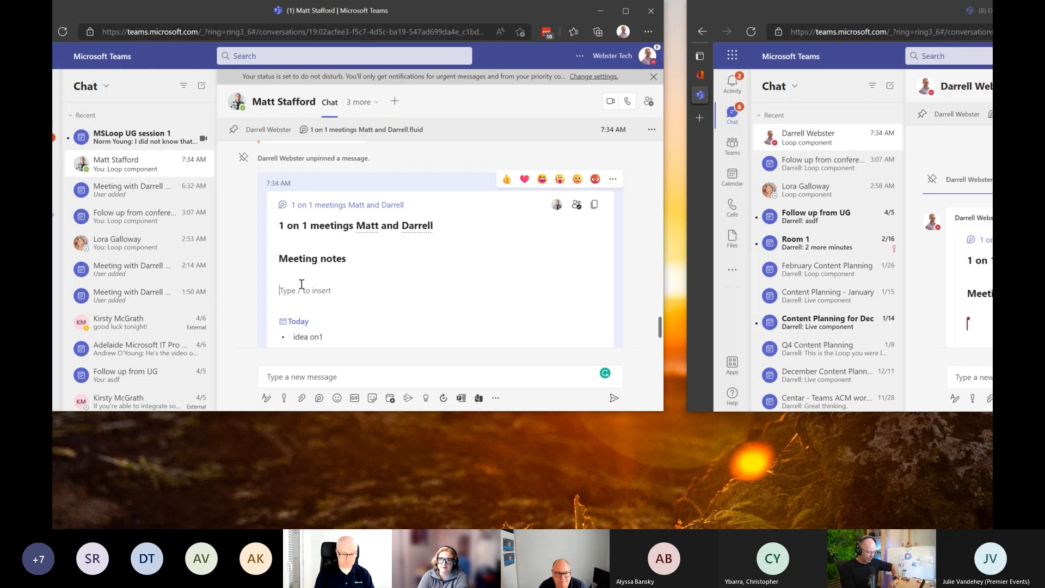
type("/")
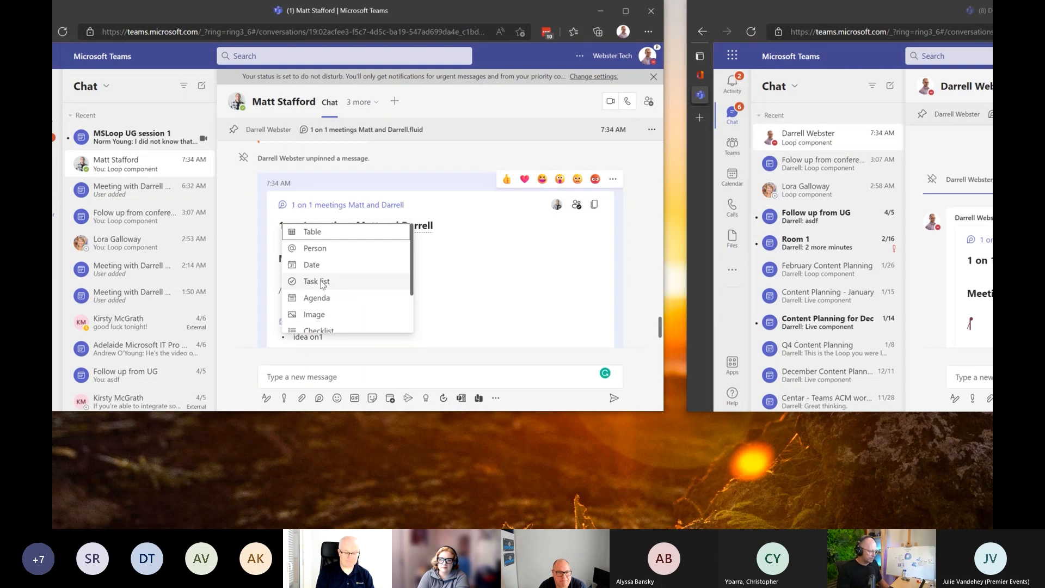
left_click(323, 285)
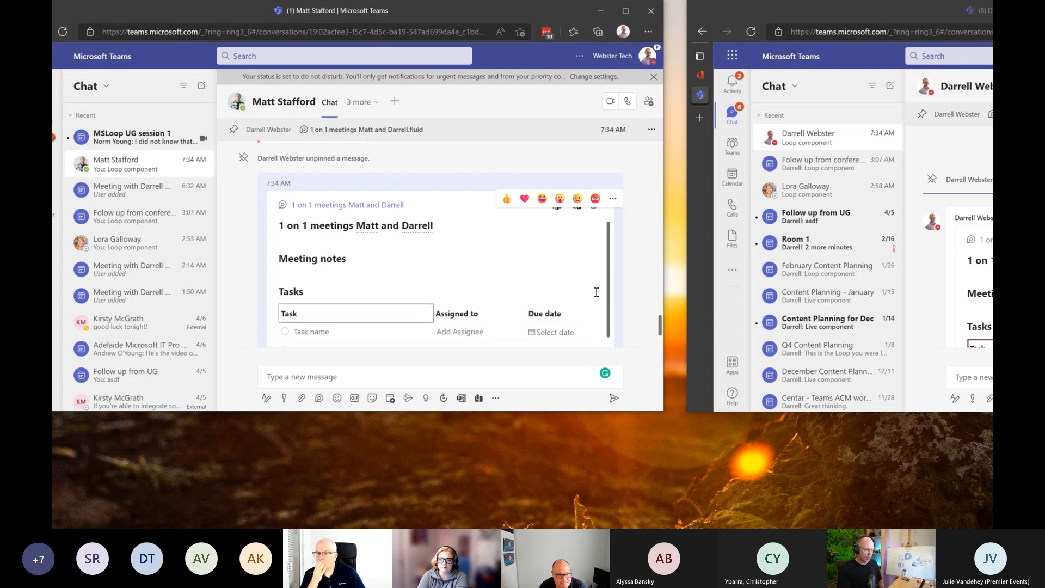
Name the first task in the Tasks table "task1".
scroll(596, 292, "down", 1)
scroll(597, 293, "down", 1)
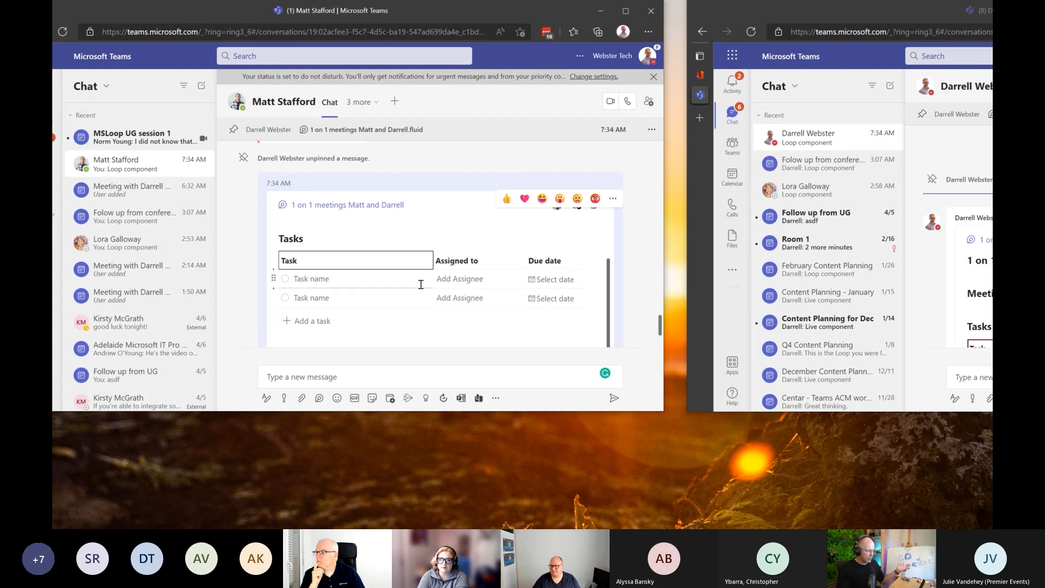
left_click(420, 284)
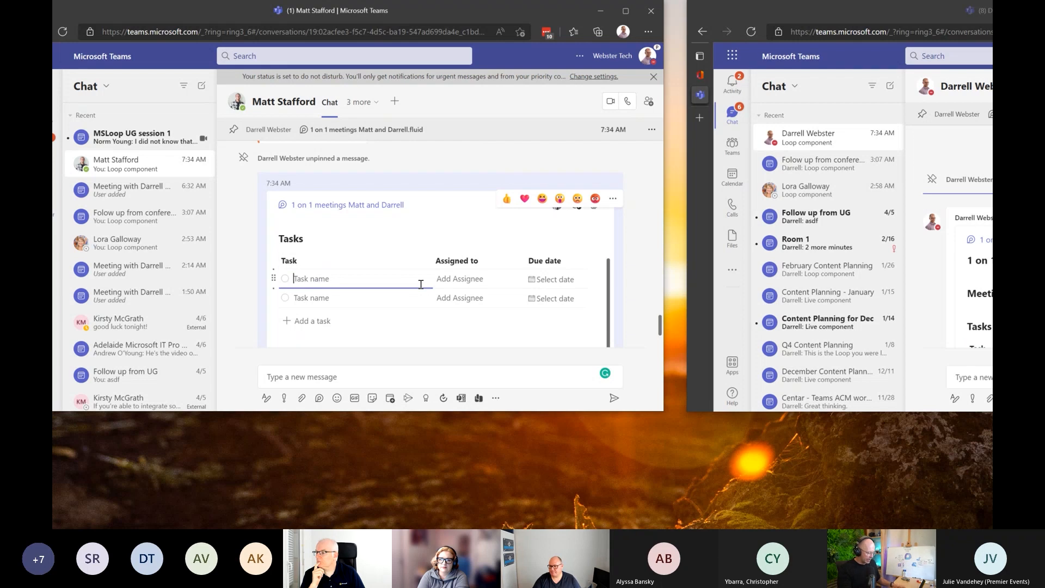
type("task1")
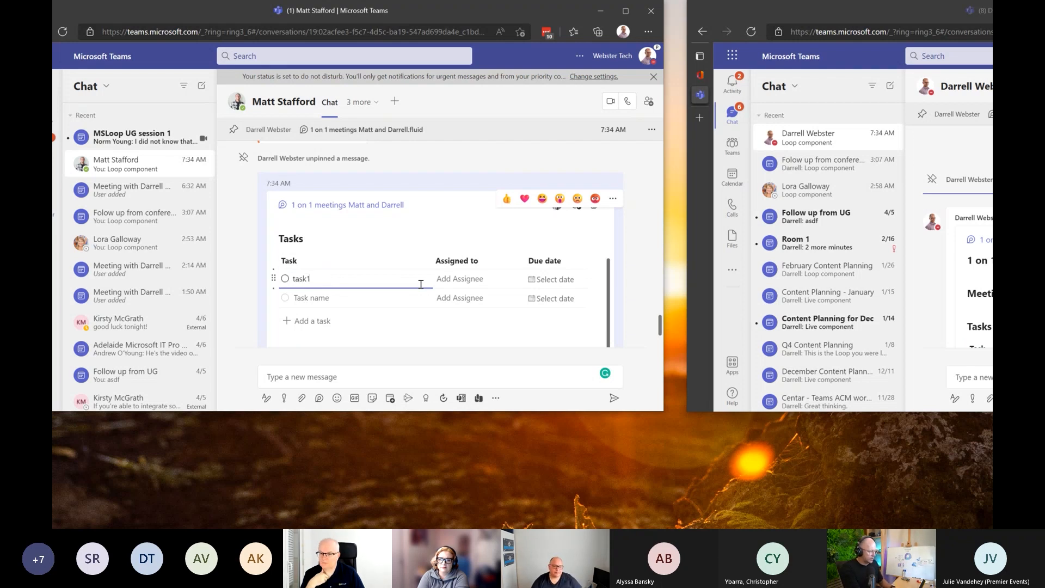
Assign task1 to the chat partner and set its due date to 14 April 2022.
key("Tab")
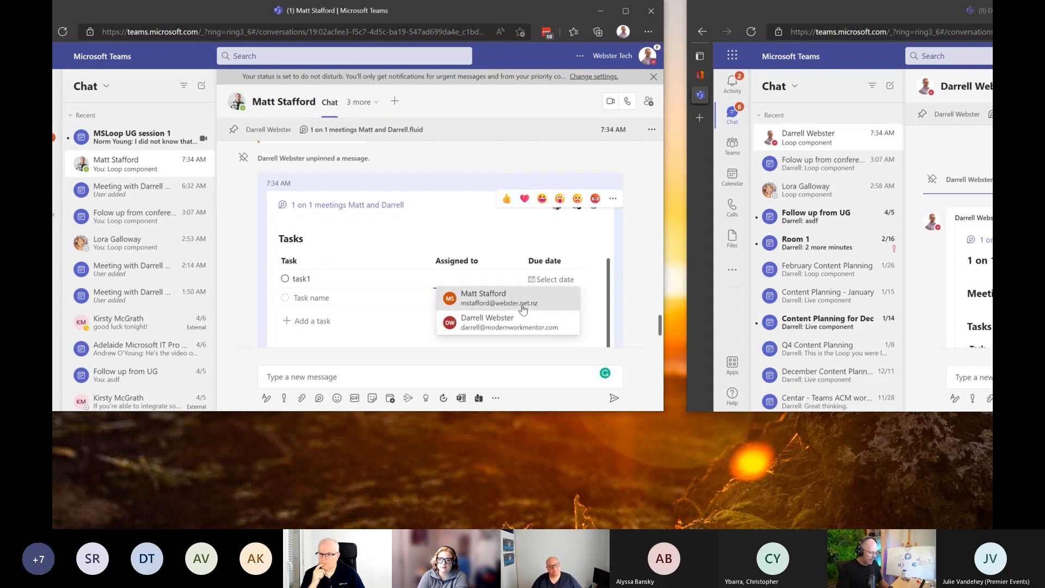
left_click(522, 304)
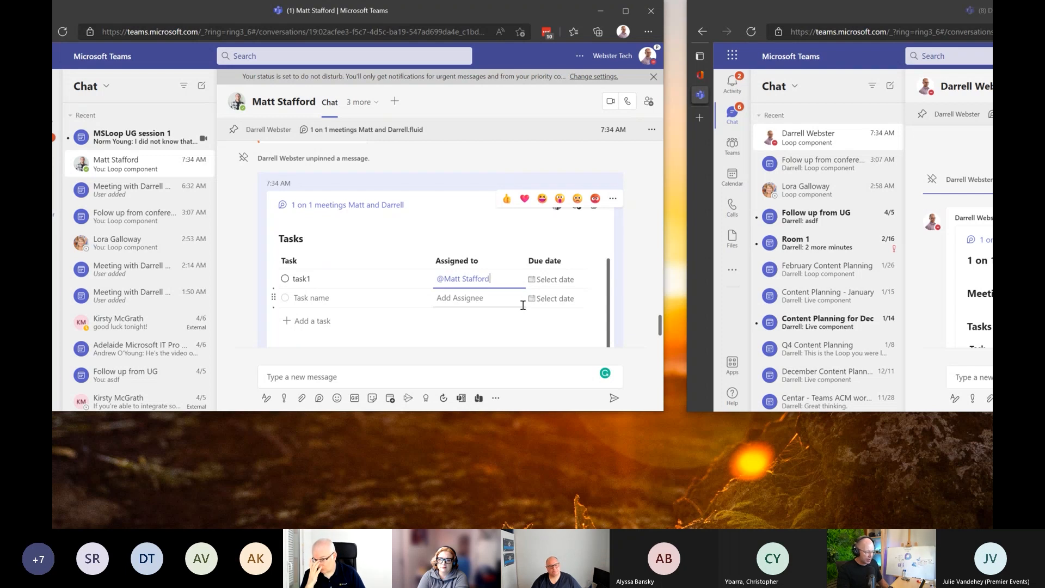
left_click(565, 280)
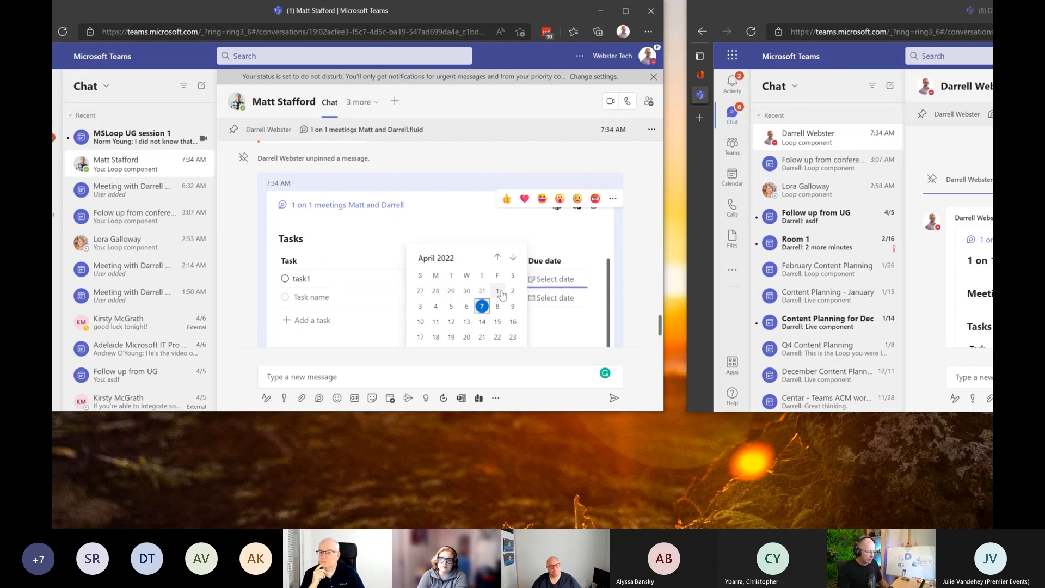
left_click(481, 322)
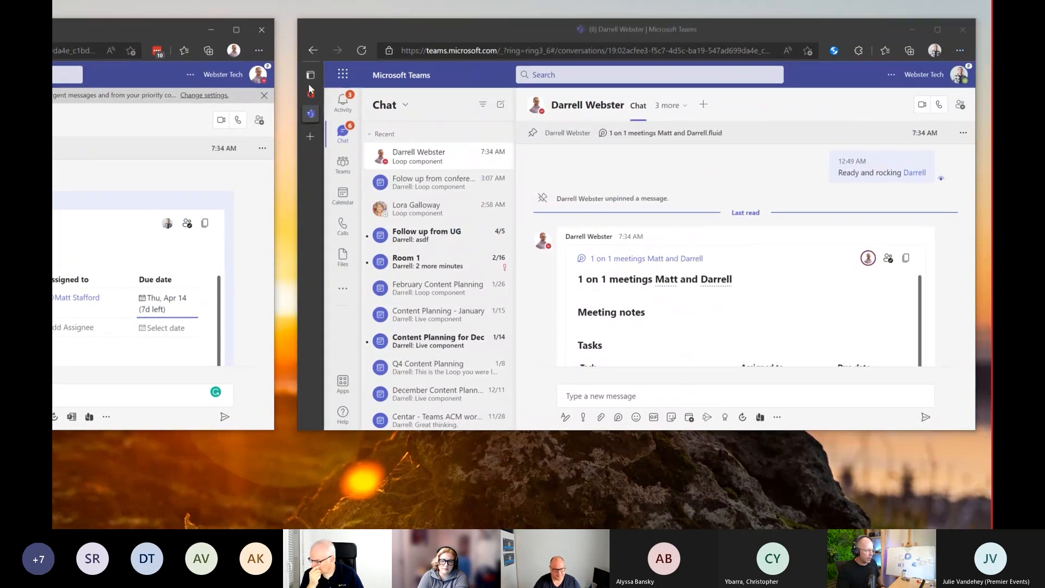
Open the activity feed in the chat partner's Teams window to check for the task mention notification.
left_click(340, 101)
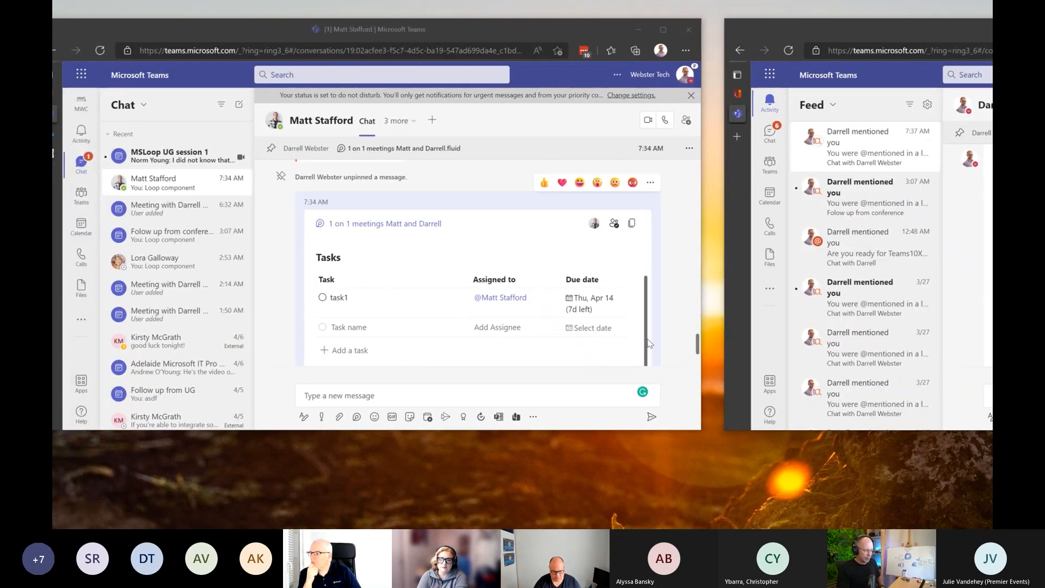
Look through the apps that can be added as tabs to the one-on-one chat, without adding any.
scroll(637, 341, "down", 1)
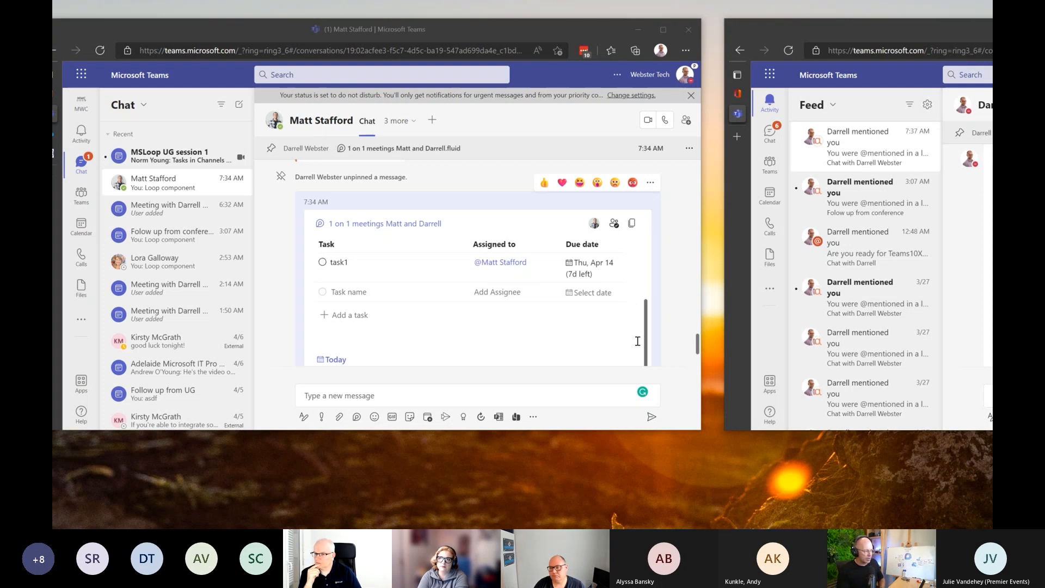
left_click(433, 121)
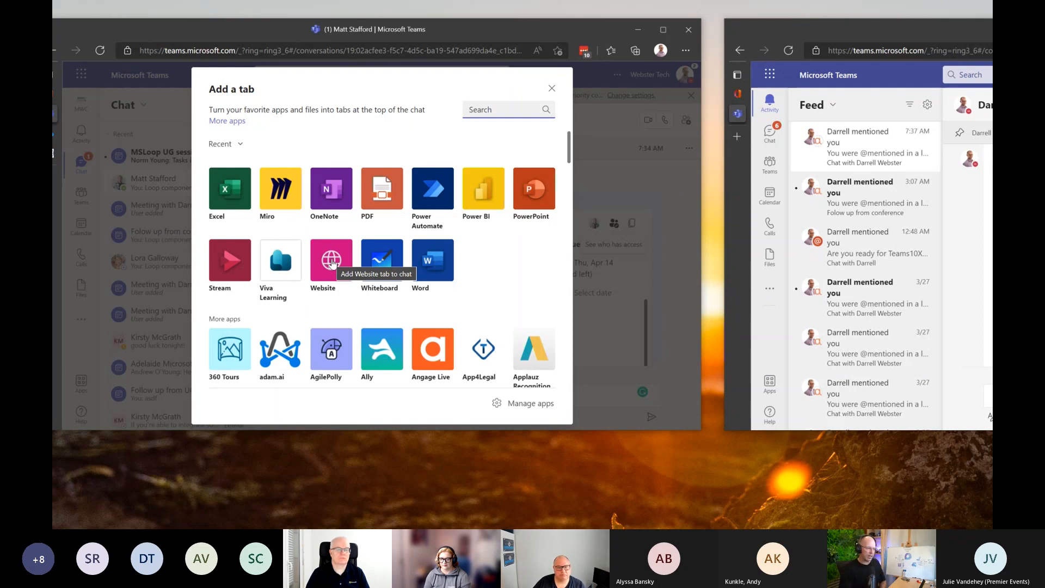
left_click(552, 88)
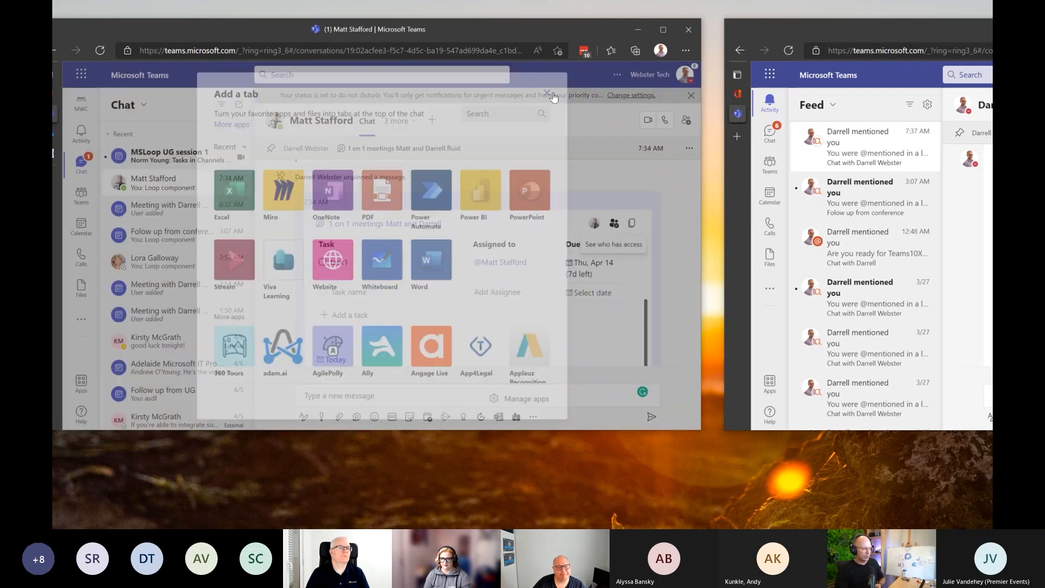